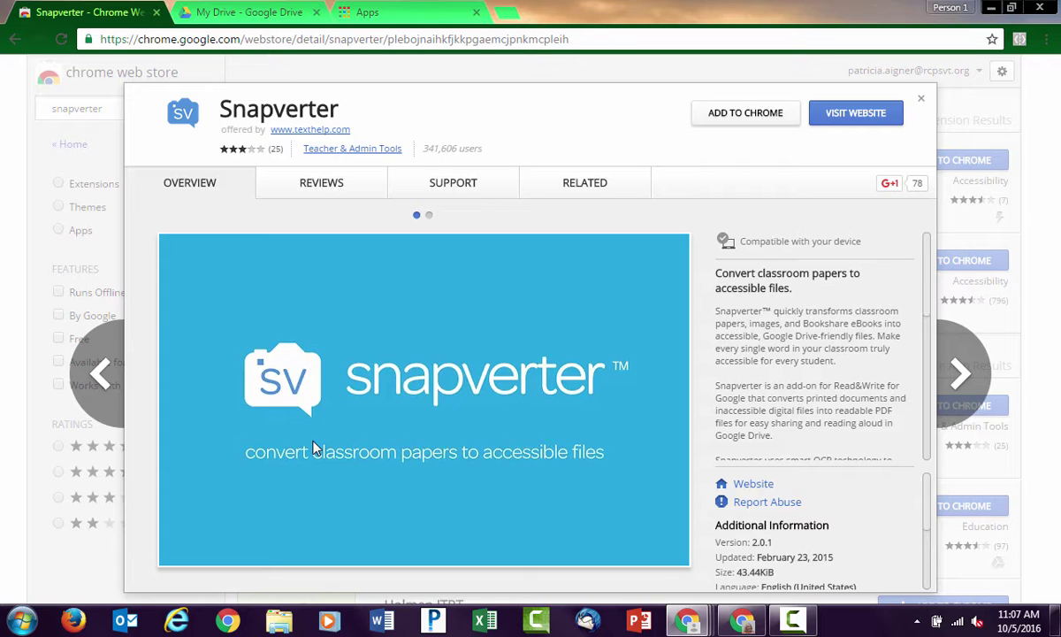
- Add the Snapverter app to Chrome from the Web Store results and confirm Add app
left_click(921, 97)
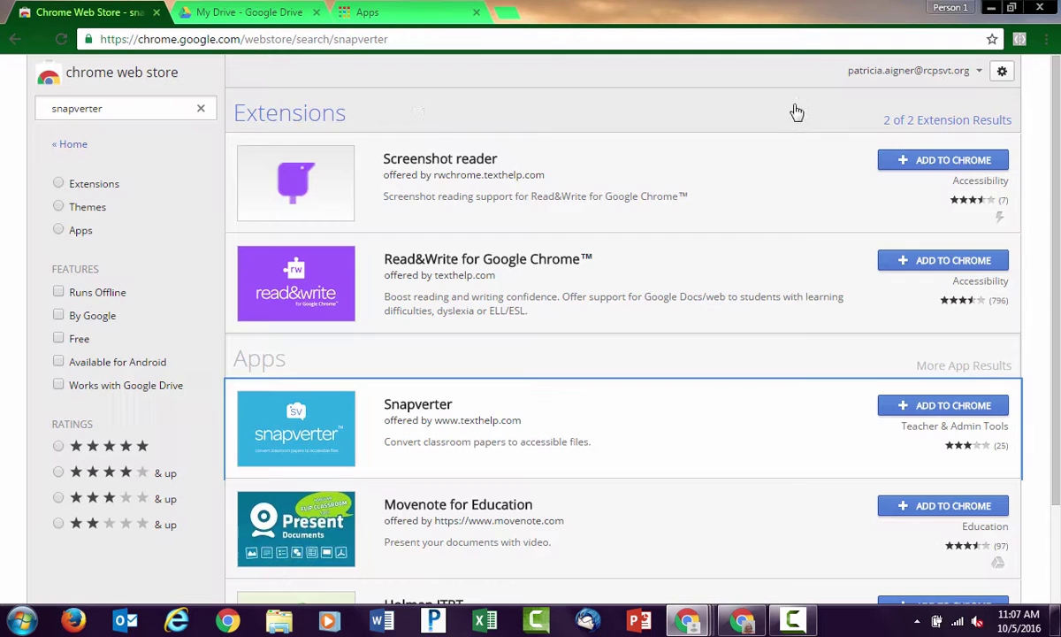
left_click(244, 40)
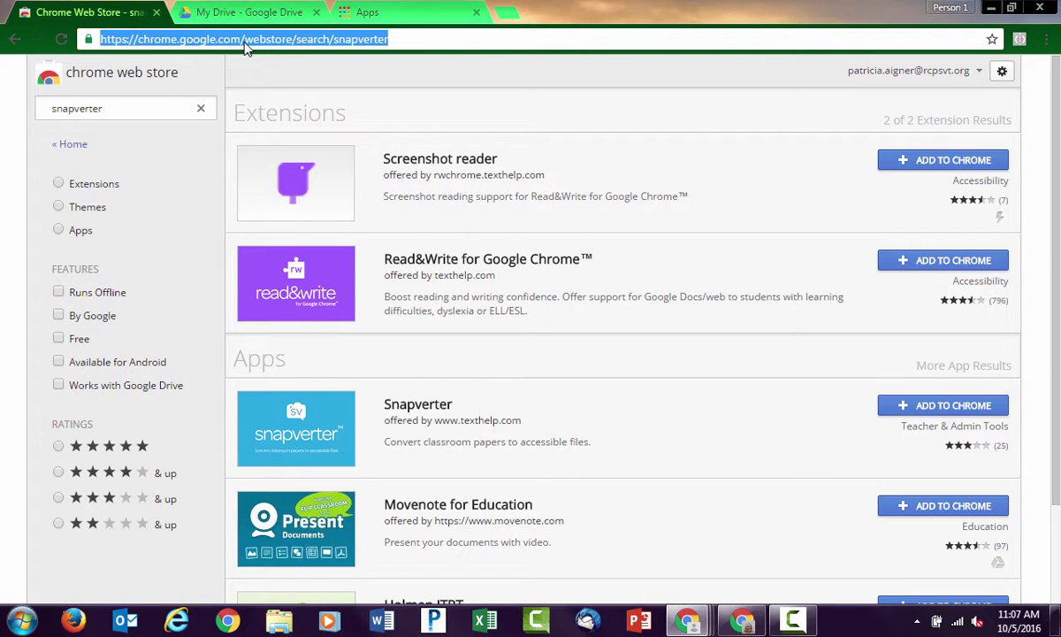
left_click(135, 109)
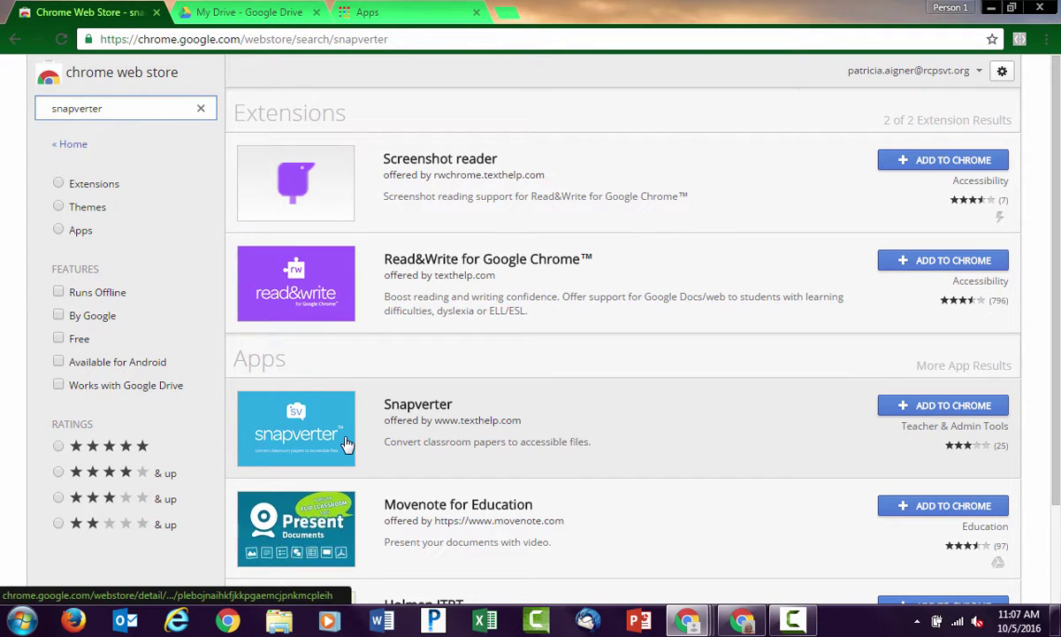
left_click(942, 405)
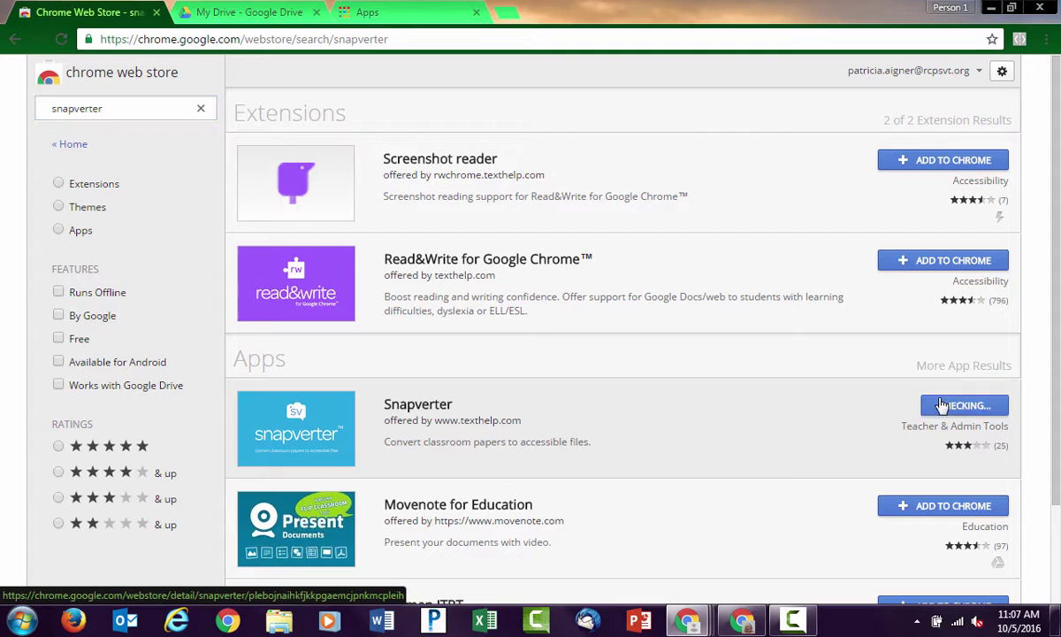
left_click(559, 151)
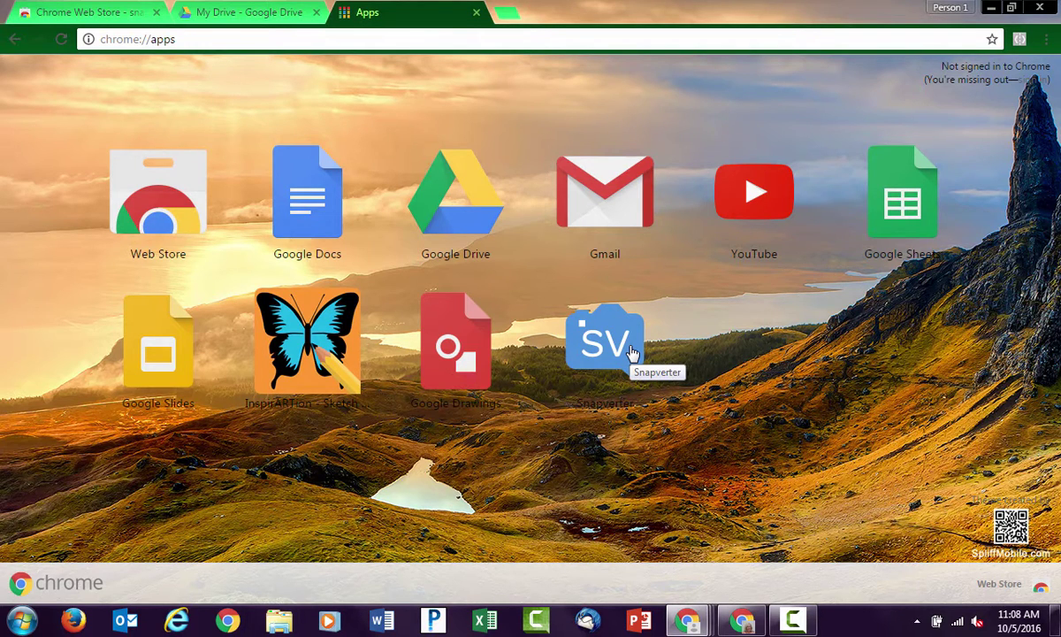
- Launch Snapverter from the Apps page and open its Settings to create the Drive folders
left_click(632, 352)
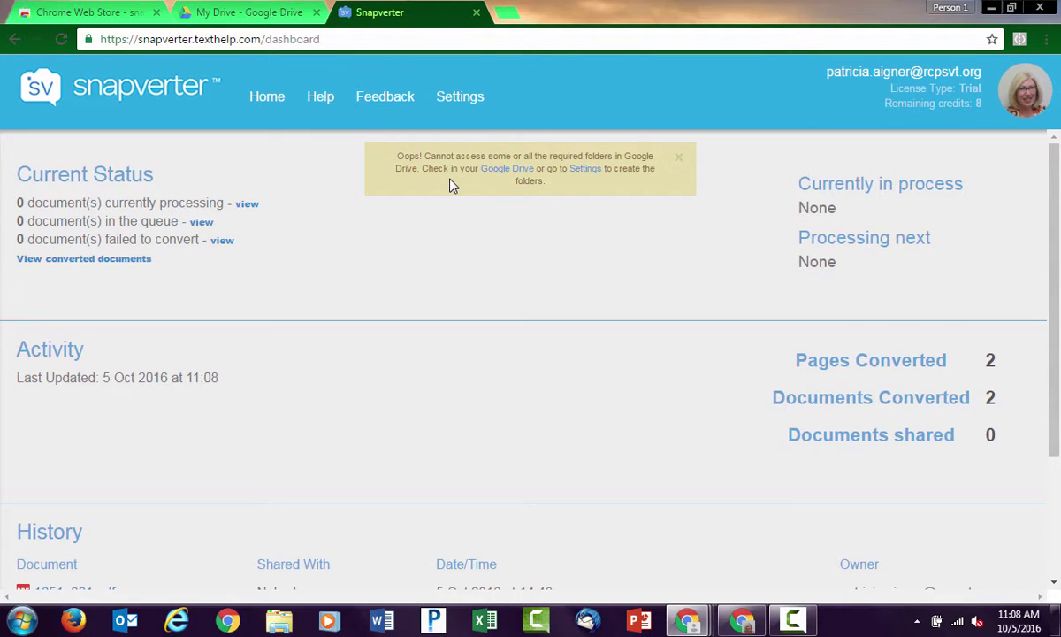
left_click(583, 170)
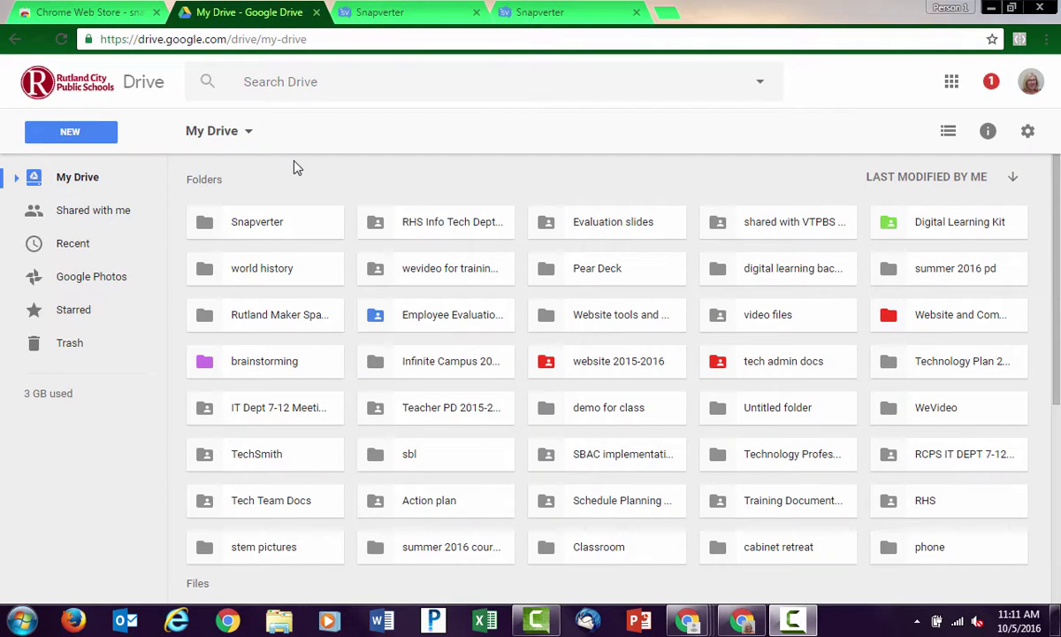
- Open the Snapverter folder in My Drive to reveal its Finished, In Progress, Failed and drop subfolders
double_click(310, 228)
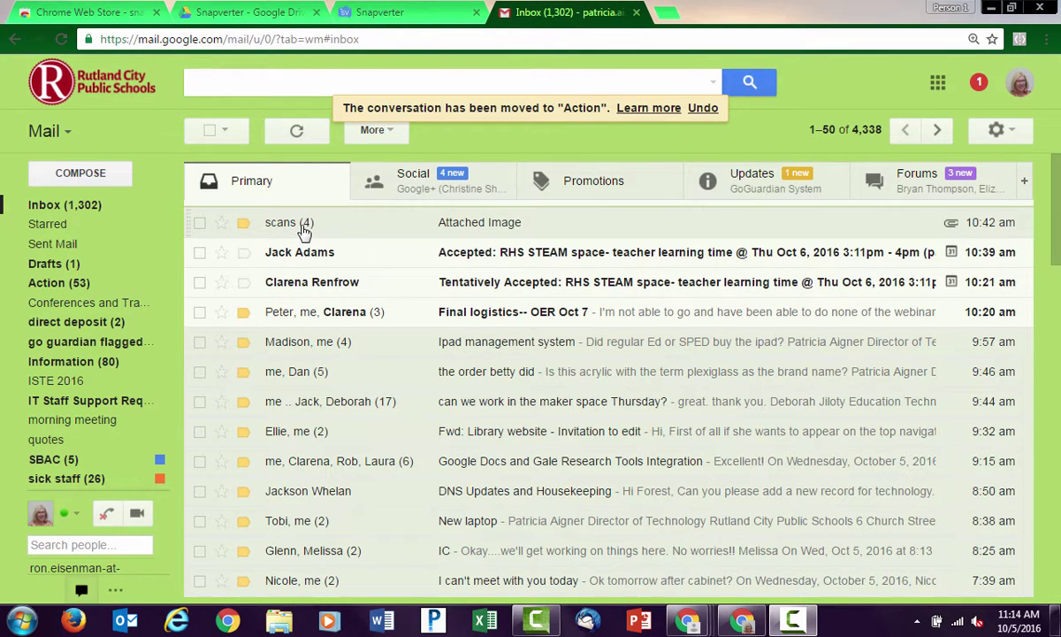
- Save the 1651_001.pdf attachment from the scans email to Google Drive and view it there
left_click(303, 231)
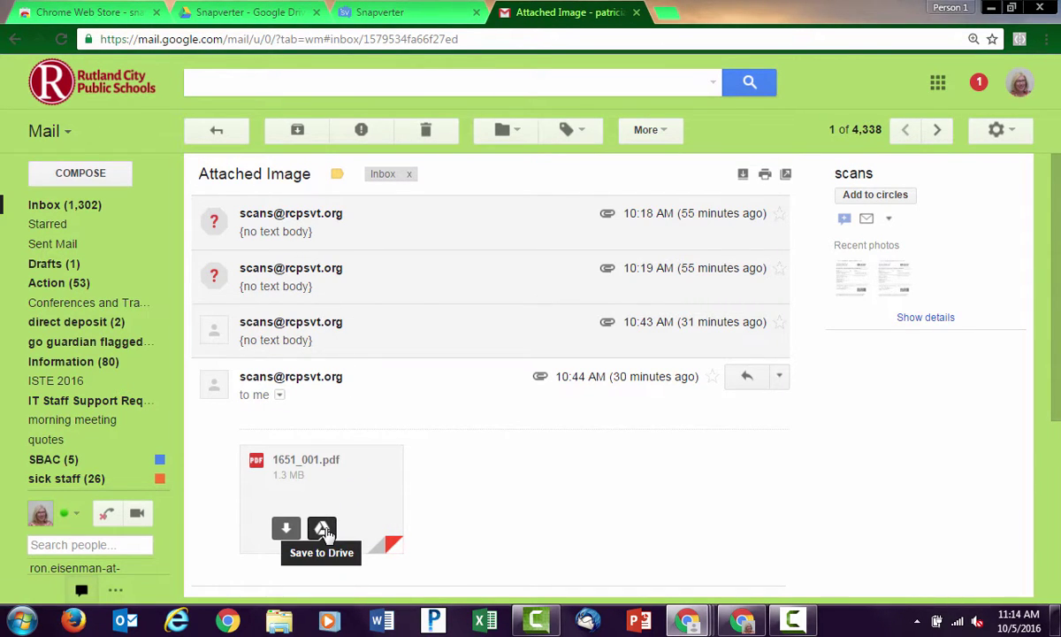
left_click(324, 528)
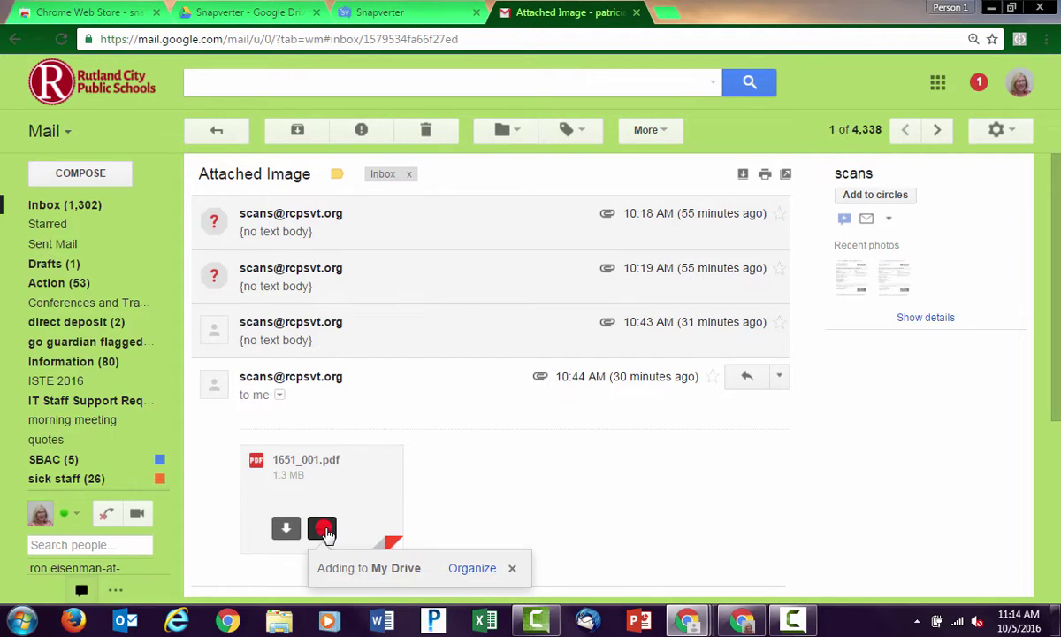
left_click(472, 569)
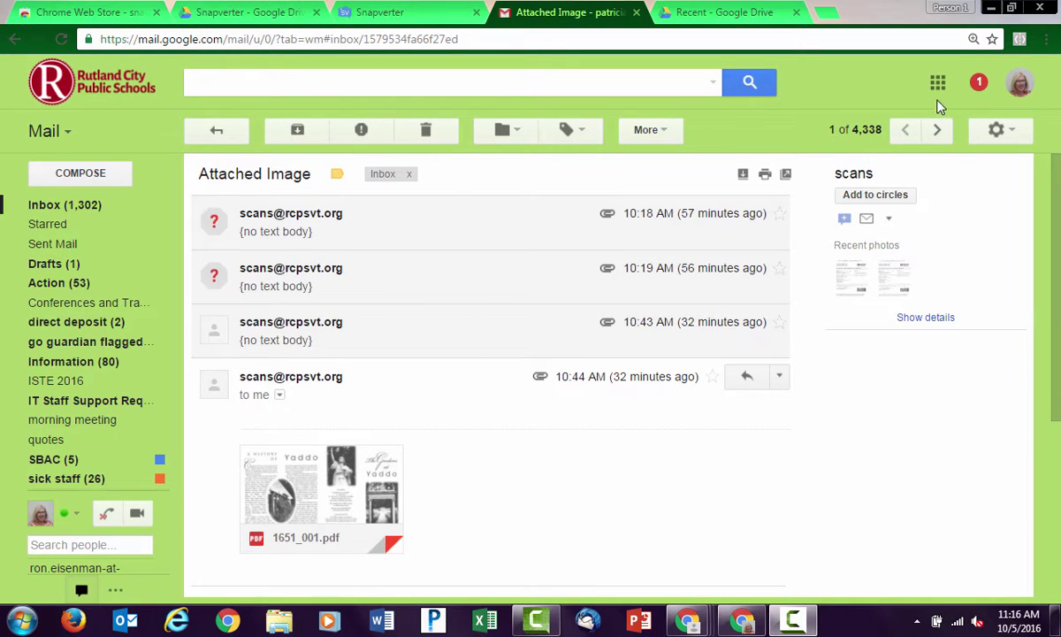
left_click(938, 86)
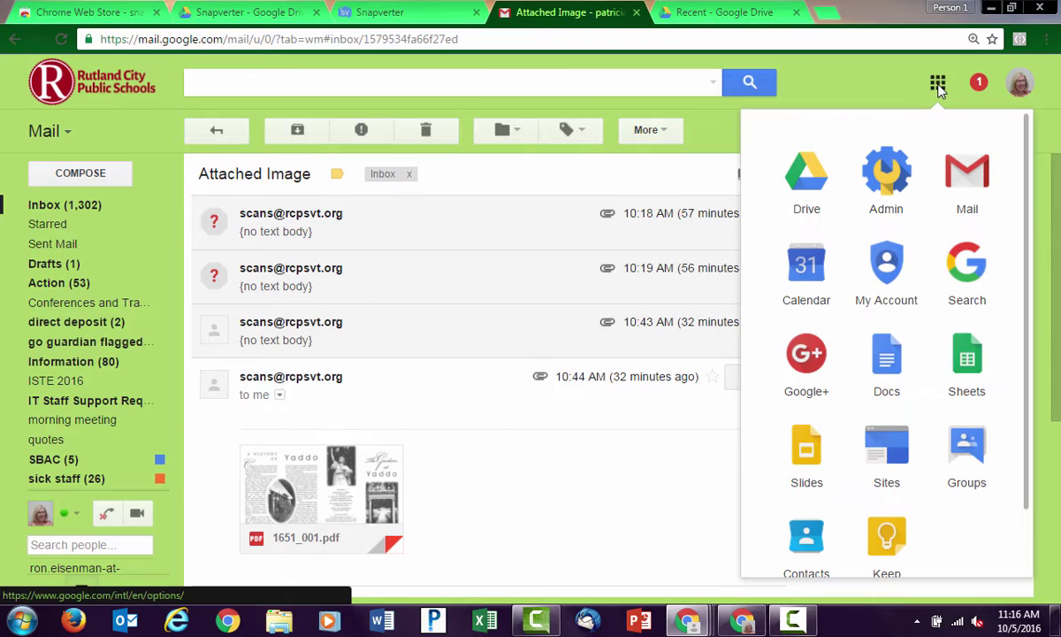
- Move yaddo history.pdf from Drive's Recent list into My Drive > Snapverter > Drop here to convert
left_click(821, 183)
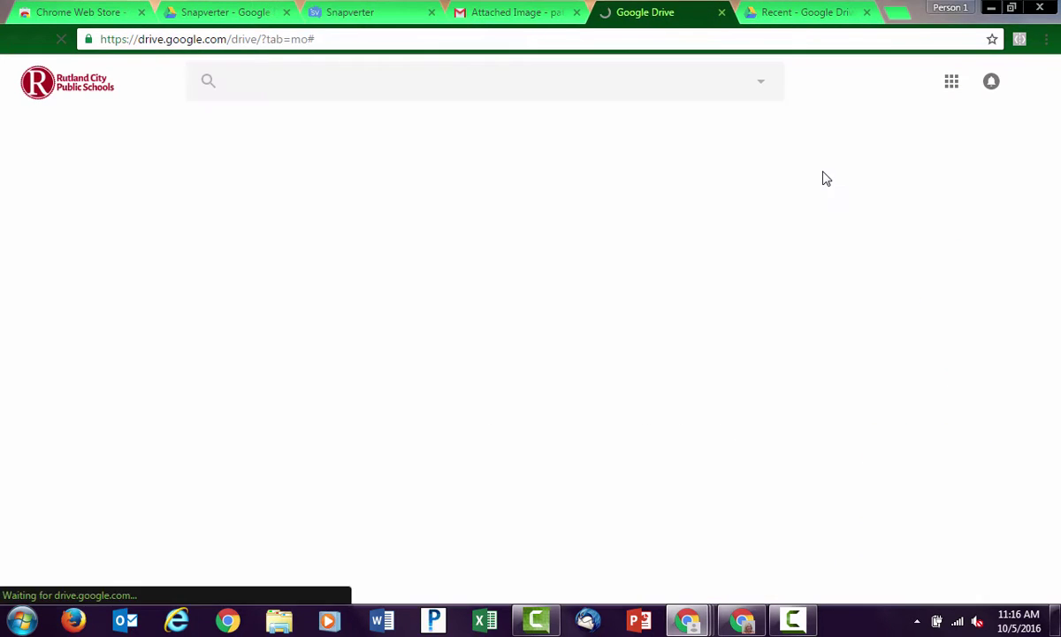
left_click(68, 245)
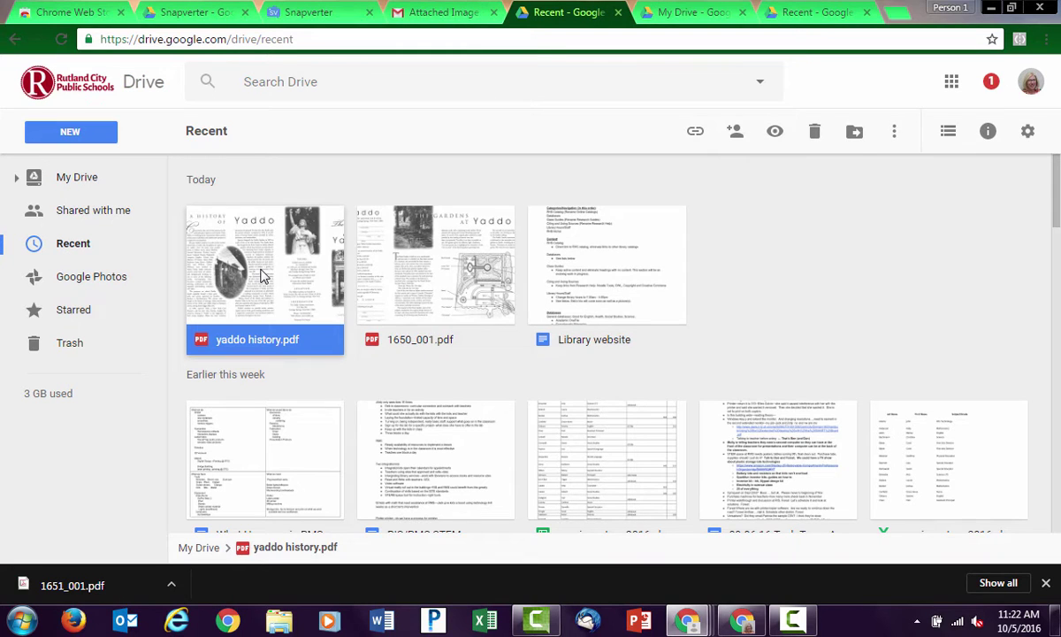
right_click(261, 275)
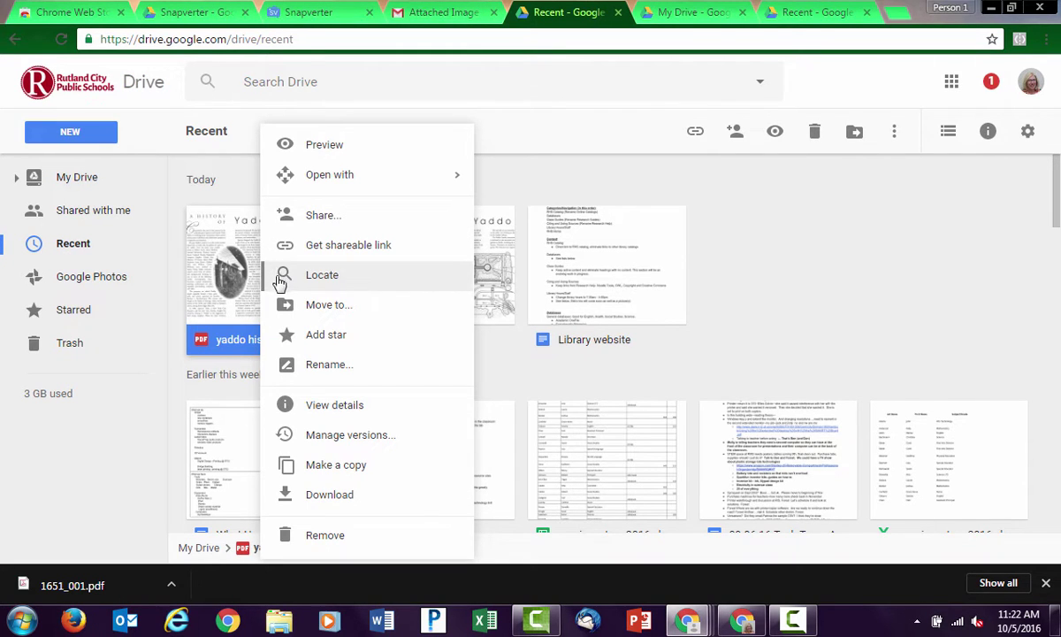
left_click(284, 305)
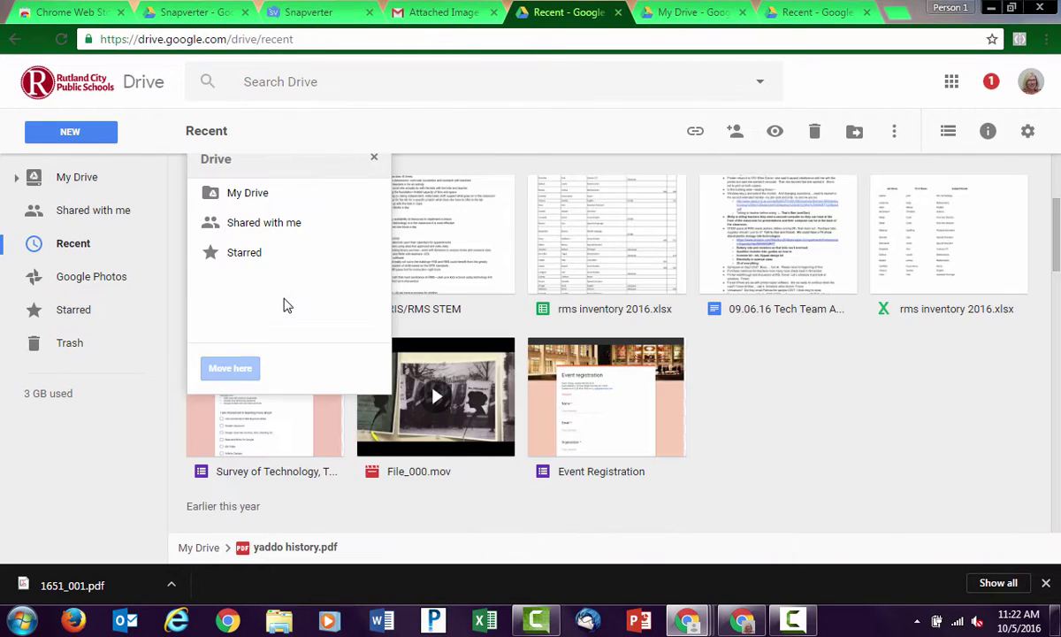
left_click(252, 192)
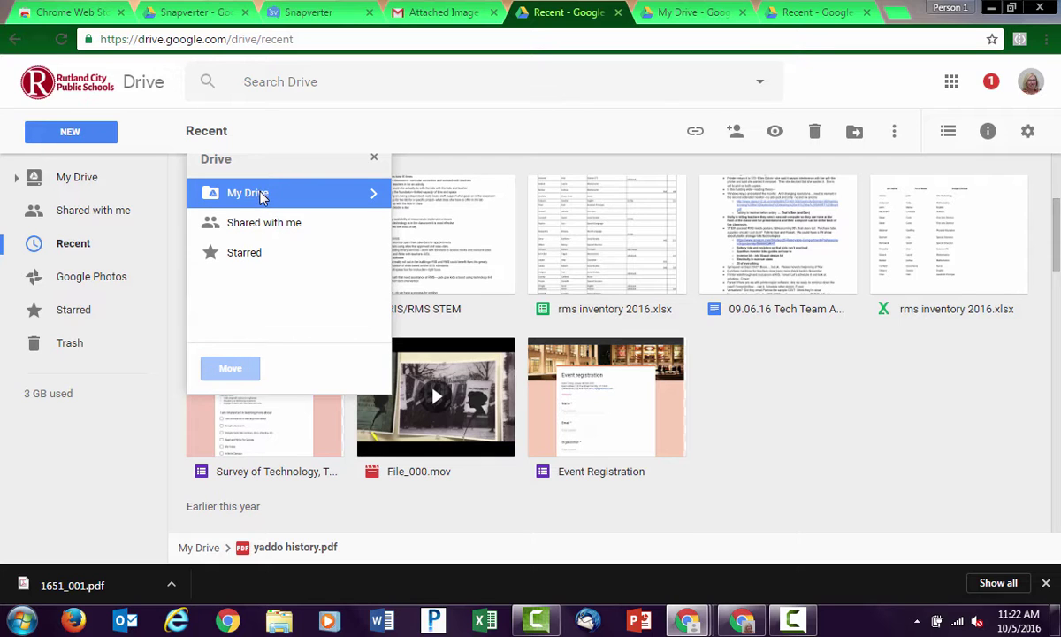
left_click(372, 196)
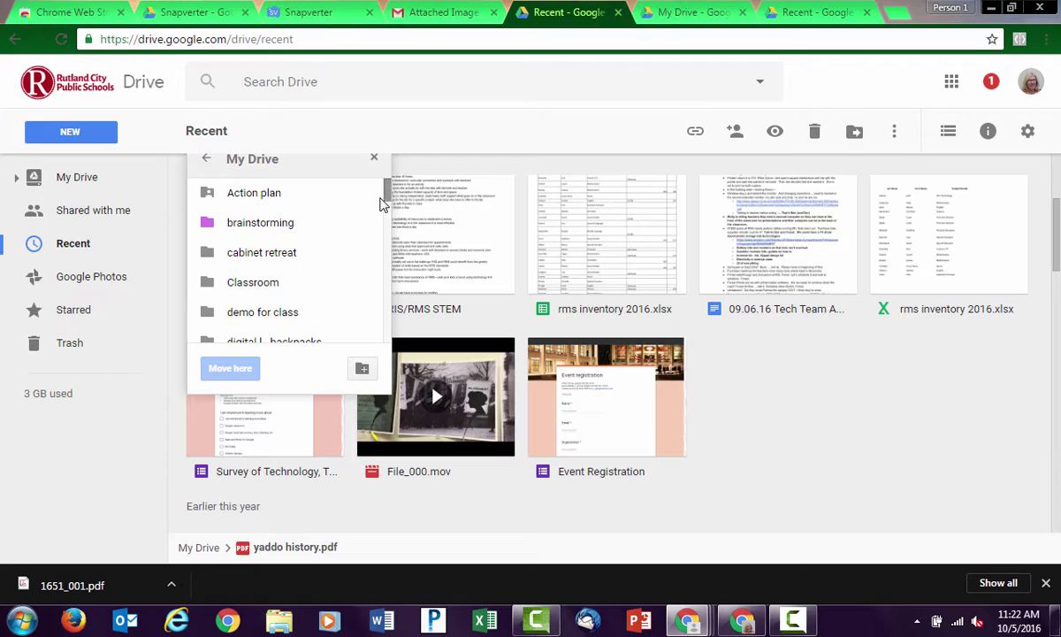
scroll(387, 206, "down", 1)
left_click_drag(390, 208, 388, 247)
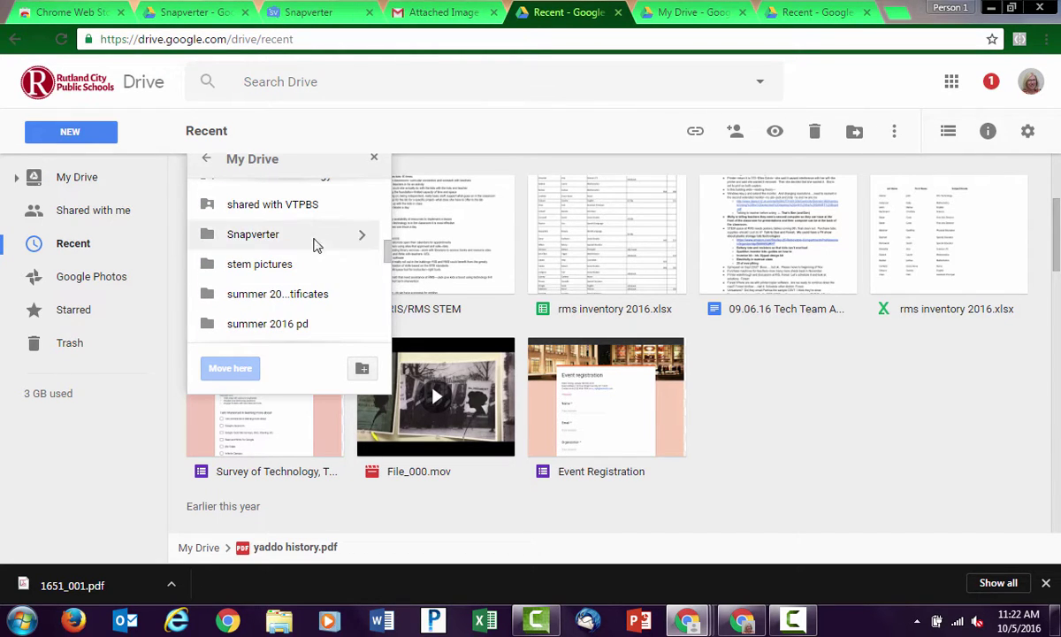
left_click(303, 240)
left_click(362, 235)
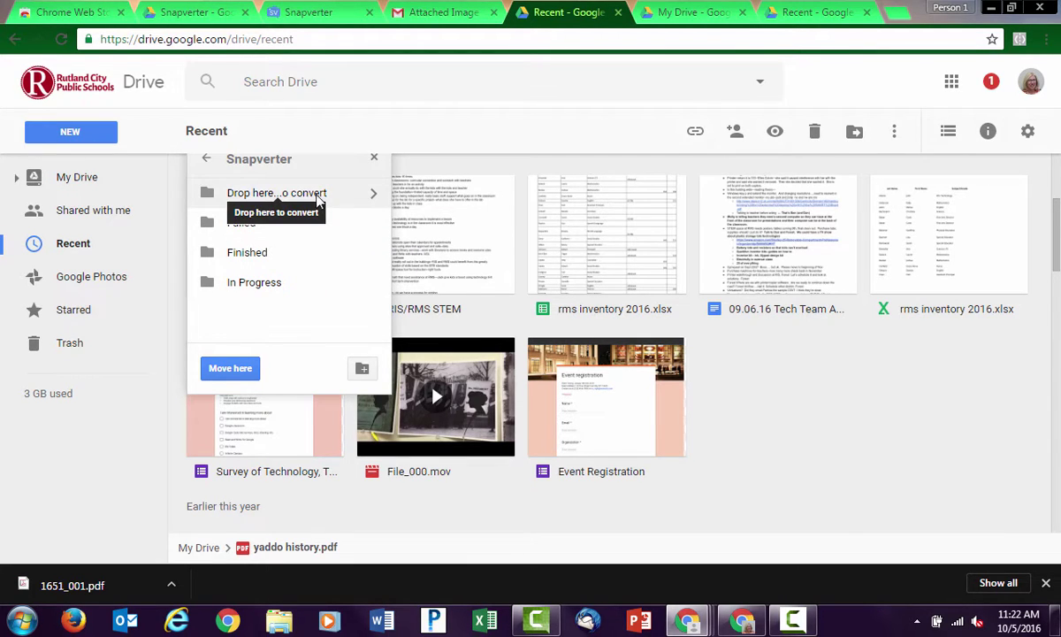
left_click(318, 197)
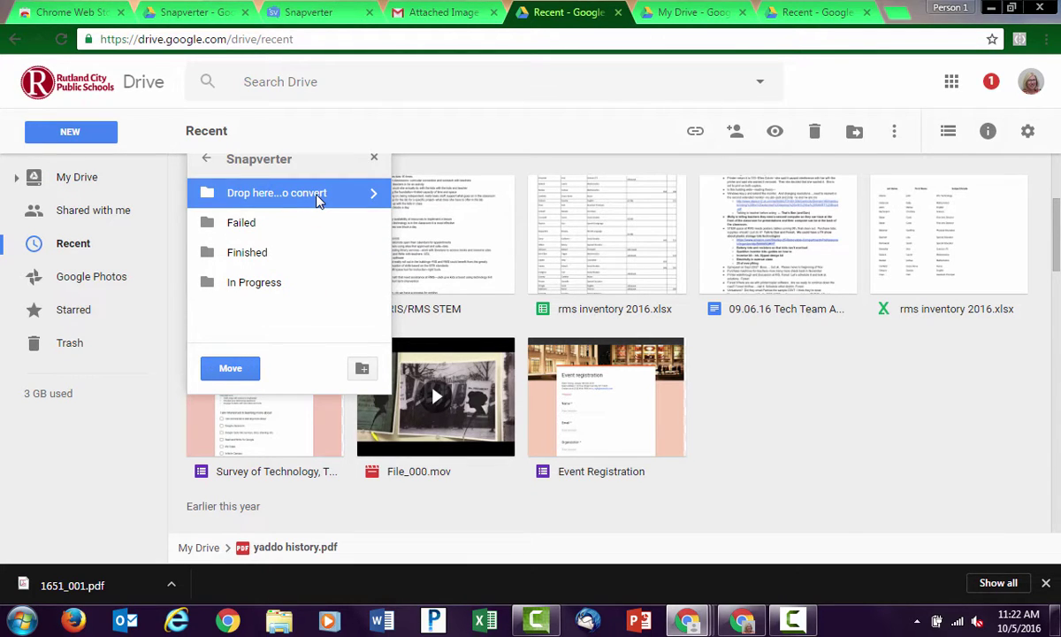
left_click(231, 368)
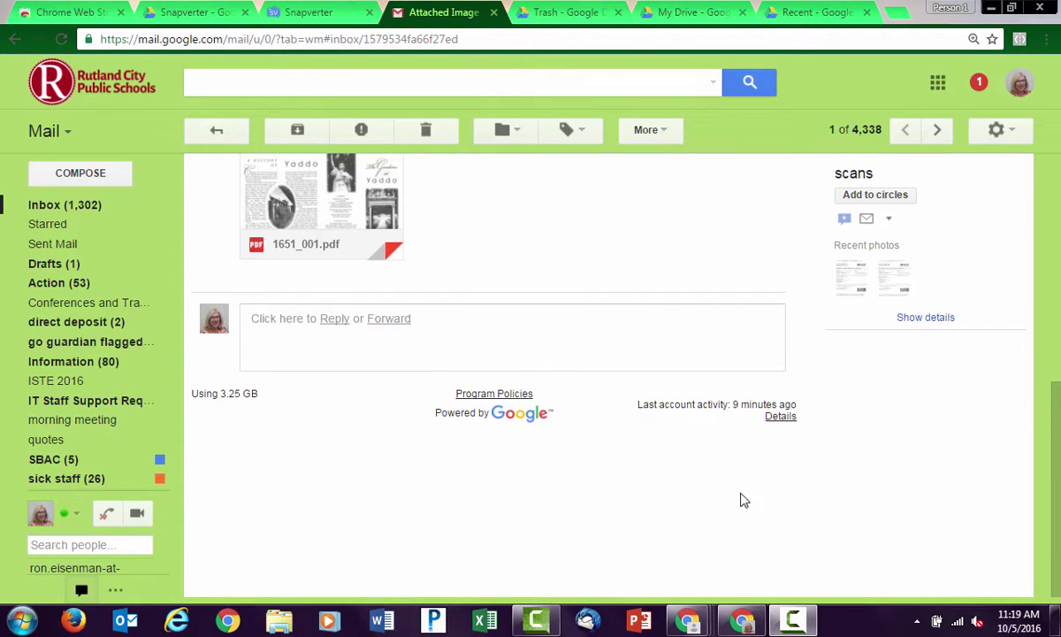
- Move the email's 1651_001.pdf attachment into Snapverter's Drop here to convert folder in Drive
left_click(320, 16)
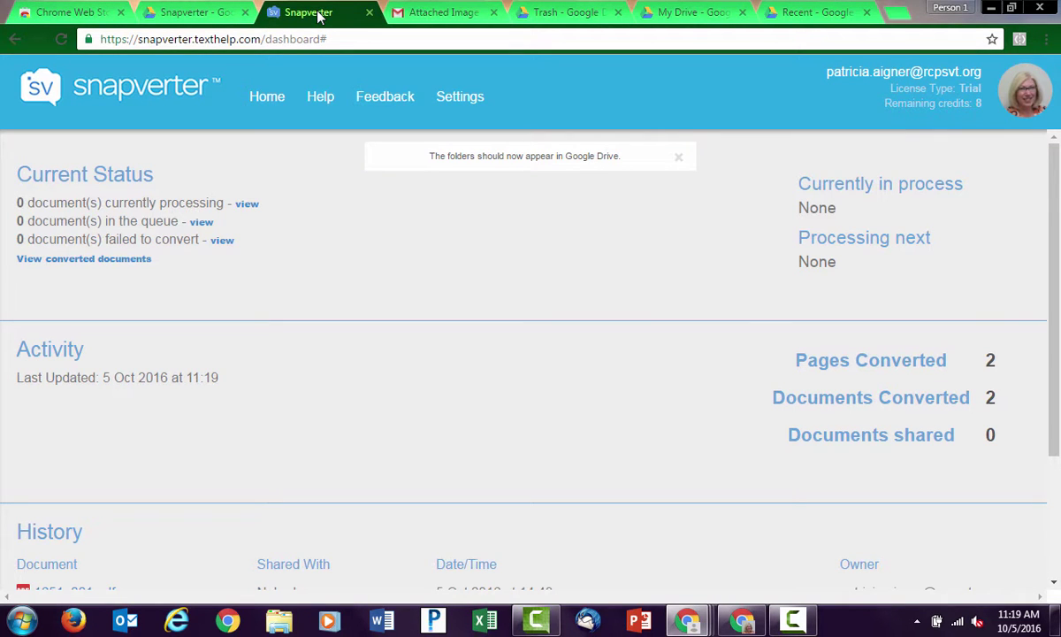
left_click(456, 15)
left_click(326, 240)
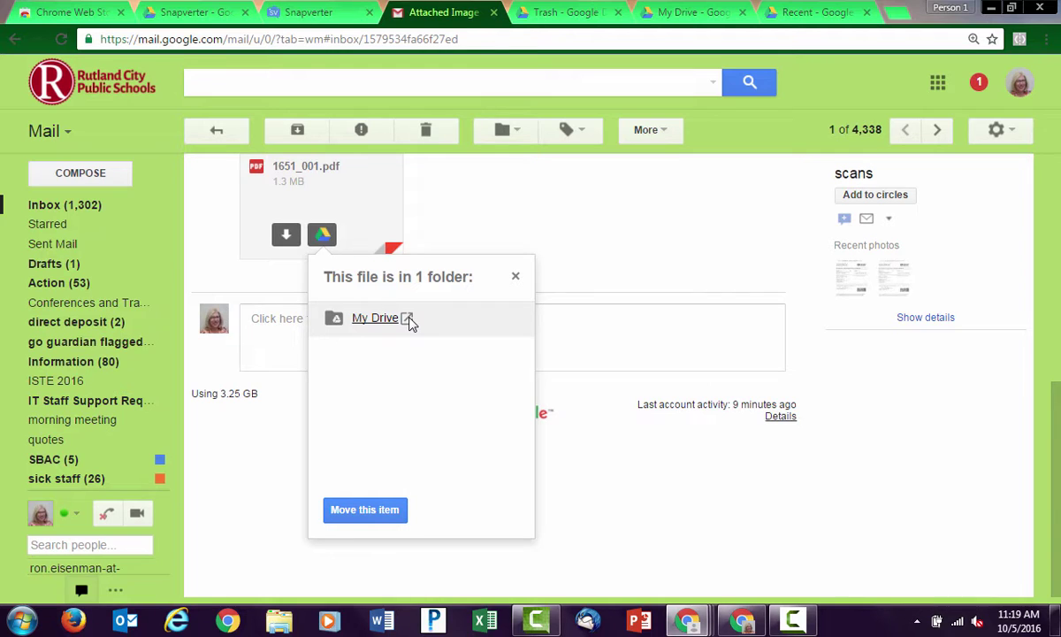
left_click(374, 510)
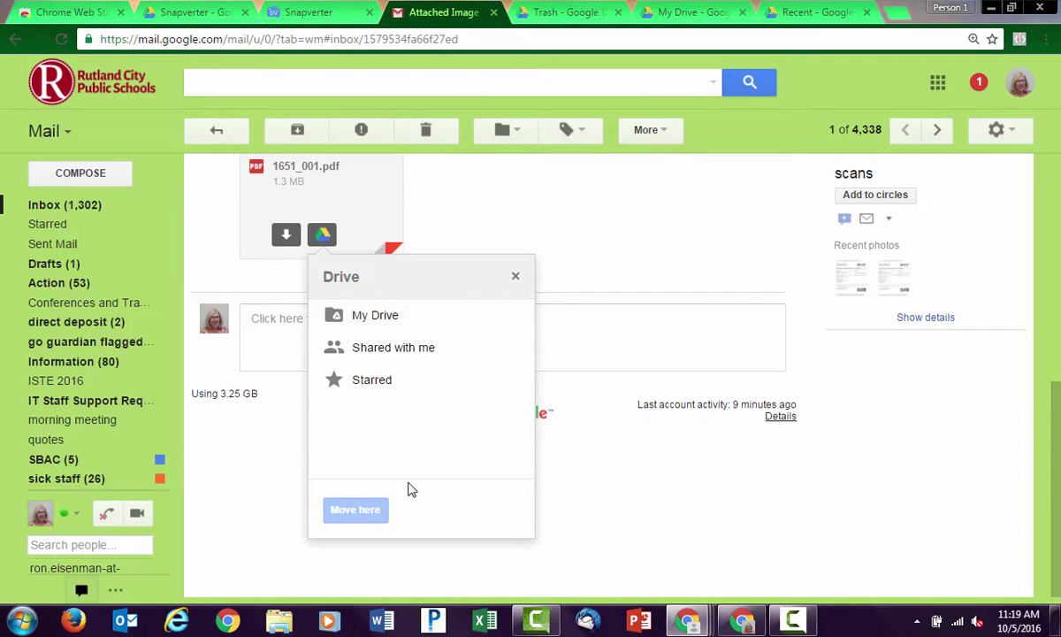
left_click(519, 322)
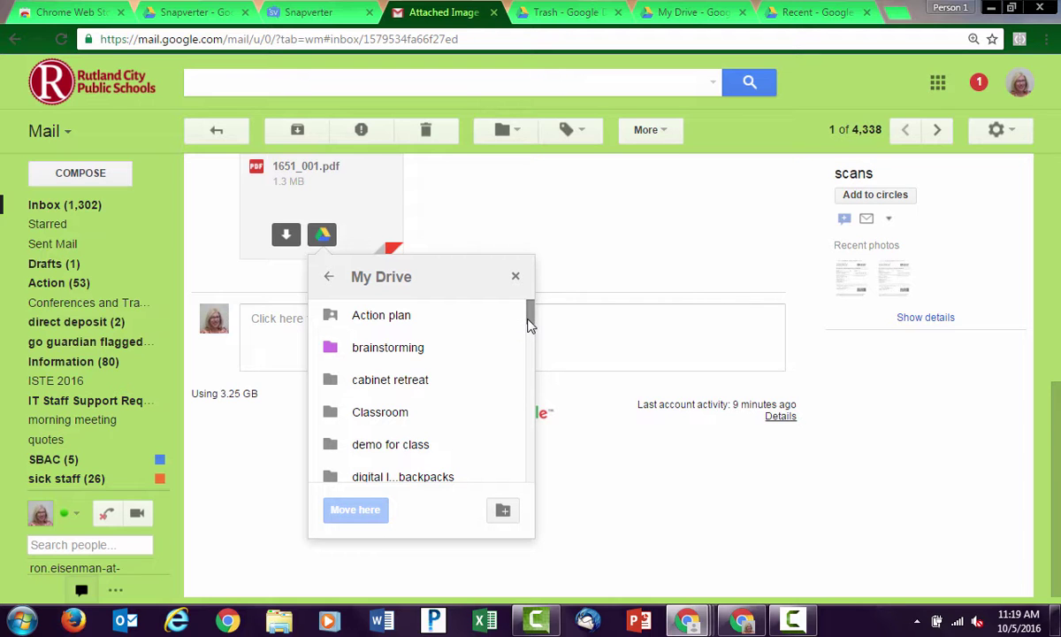
left_click_drag(528, 324, 528, 395)
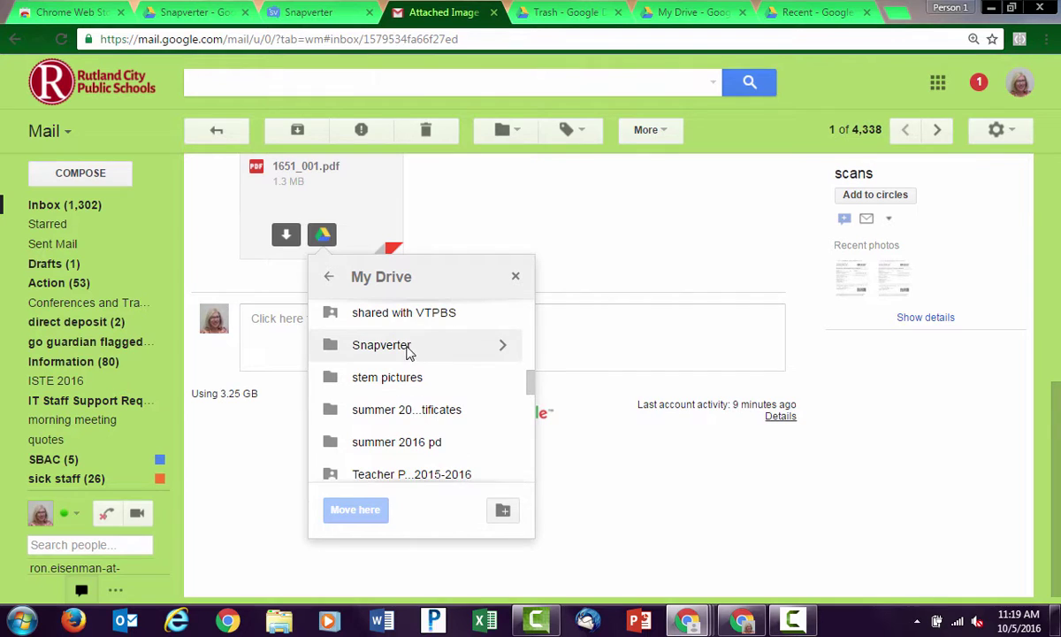
left_click(409, 352)
left_click(503, 346)
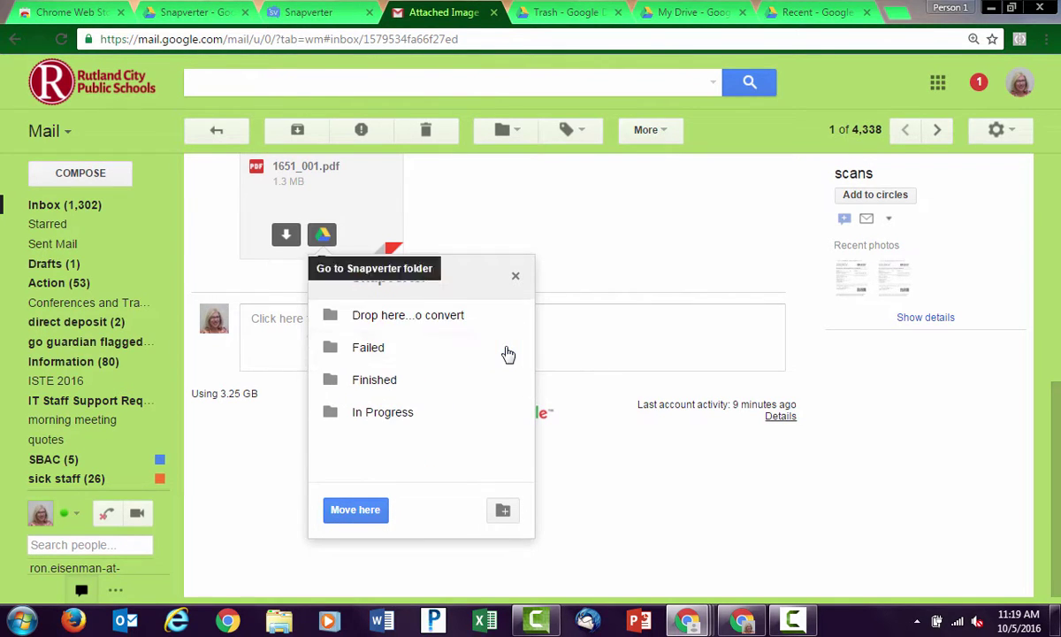
left_click(449, 318)
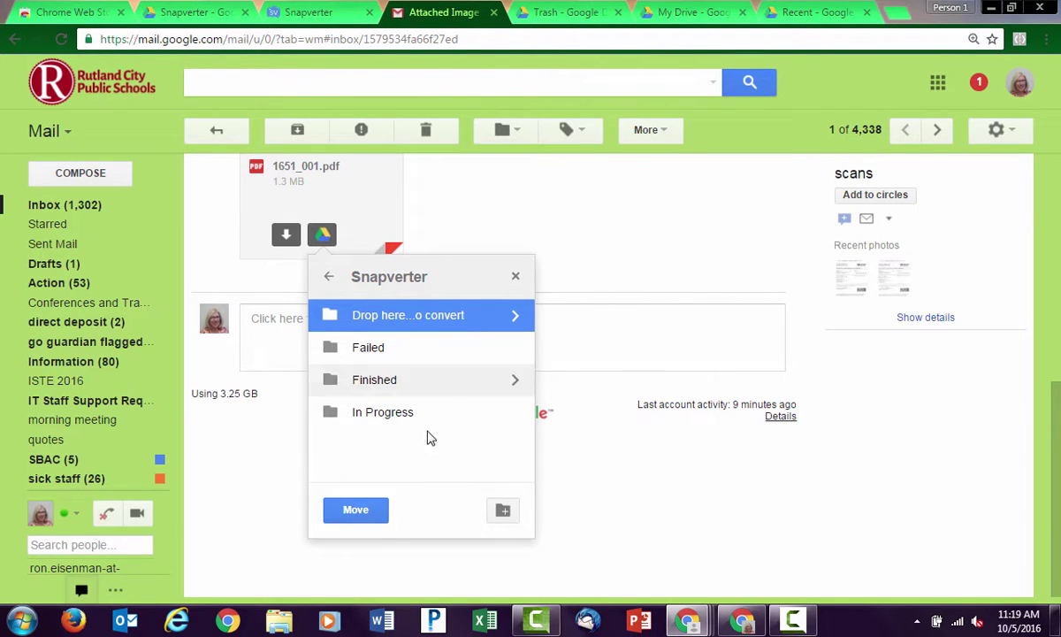
left_click(376, 510)
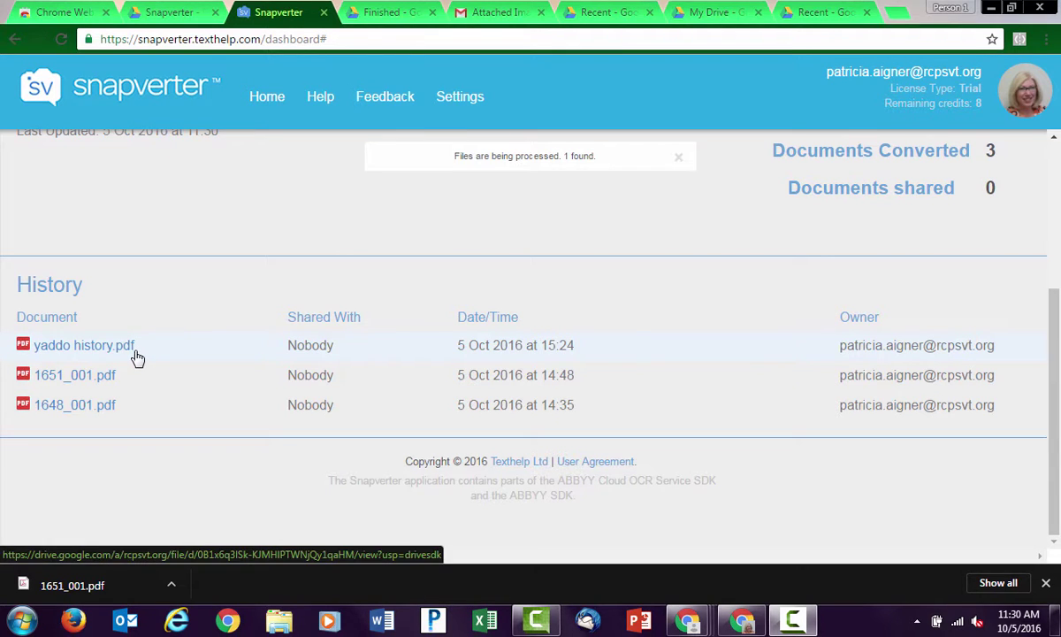
- Check the Finished folder, then open yaddo history.pdf from Snapverter's History list
left_click(400, 17)
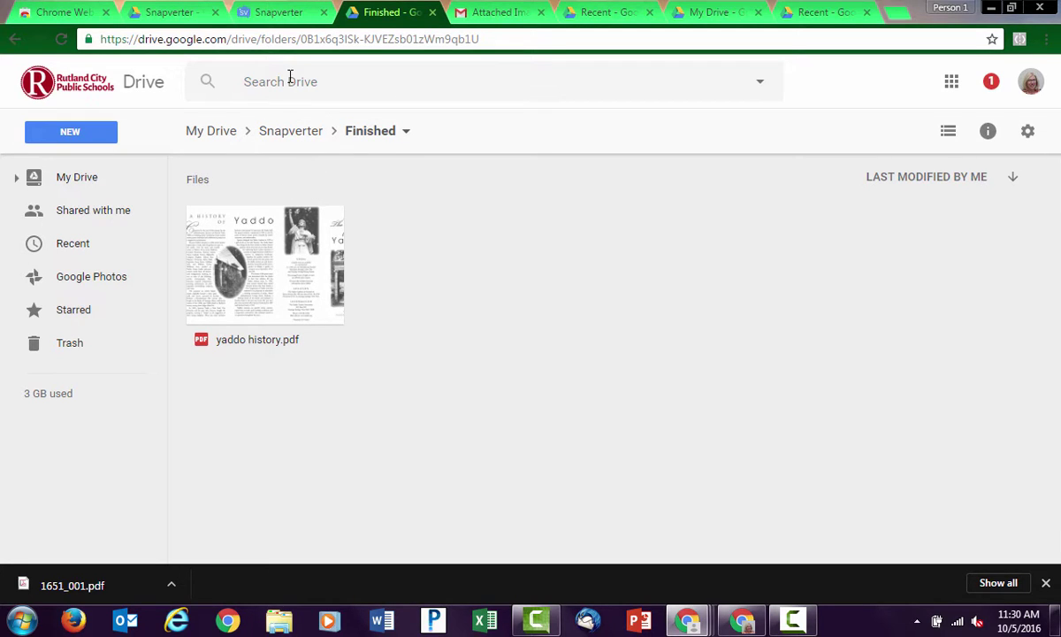
left_click(279, 12)
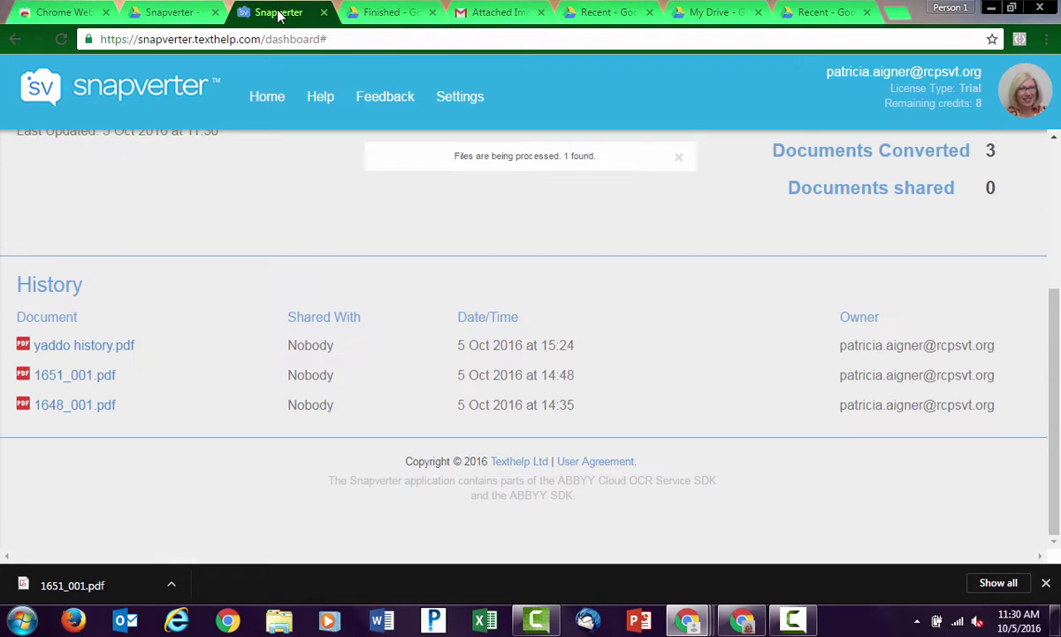
left_click(130, 347)
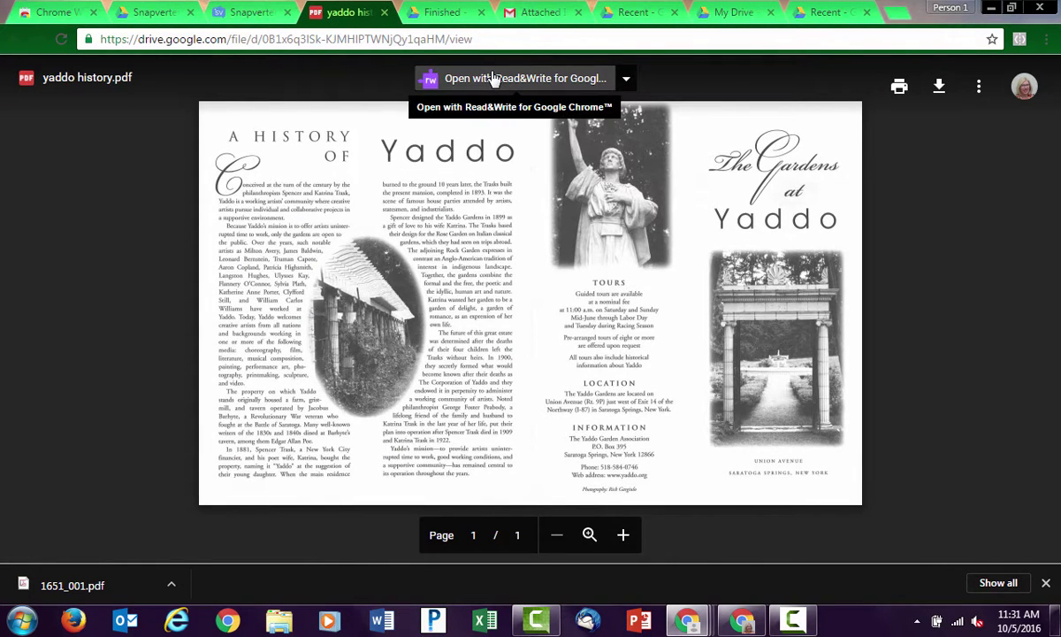
- Open the Yaddo PDF in Read&Write and have the paragraph beginning 'The property' spoken aloud
left_click(528, 78)
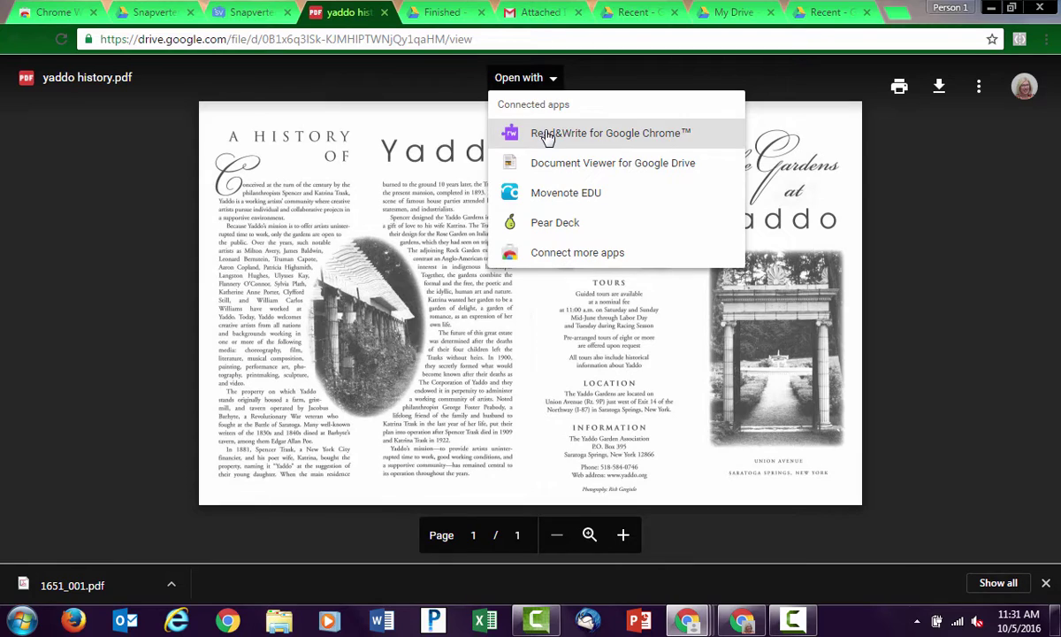
left_click(545, 137)
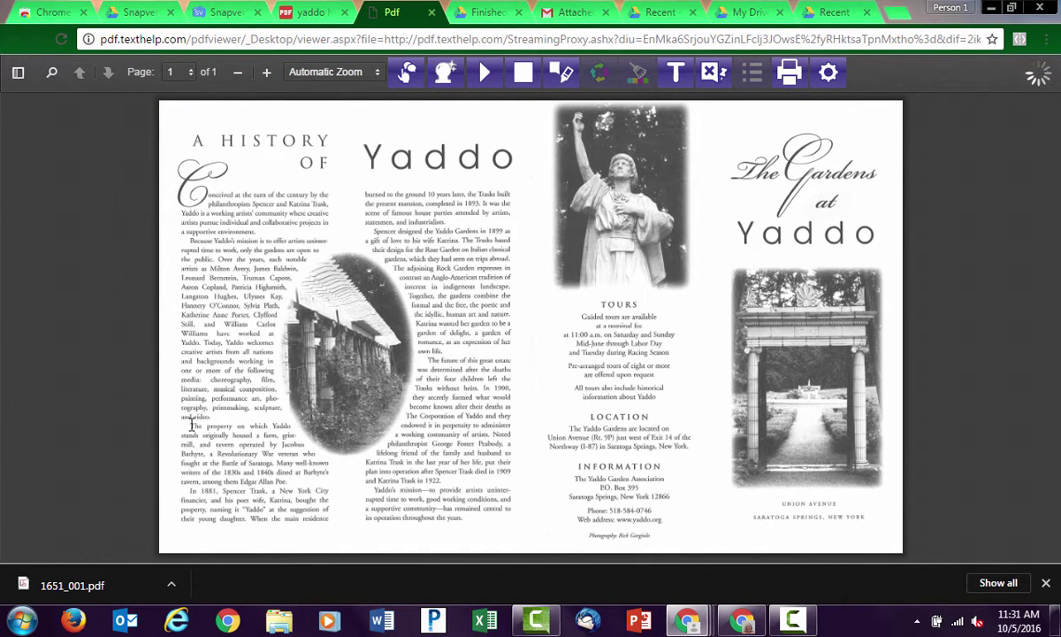
left_click_drag(187, 423, 289, 480)
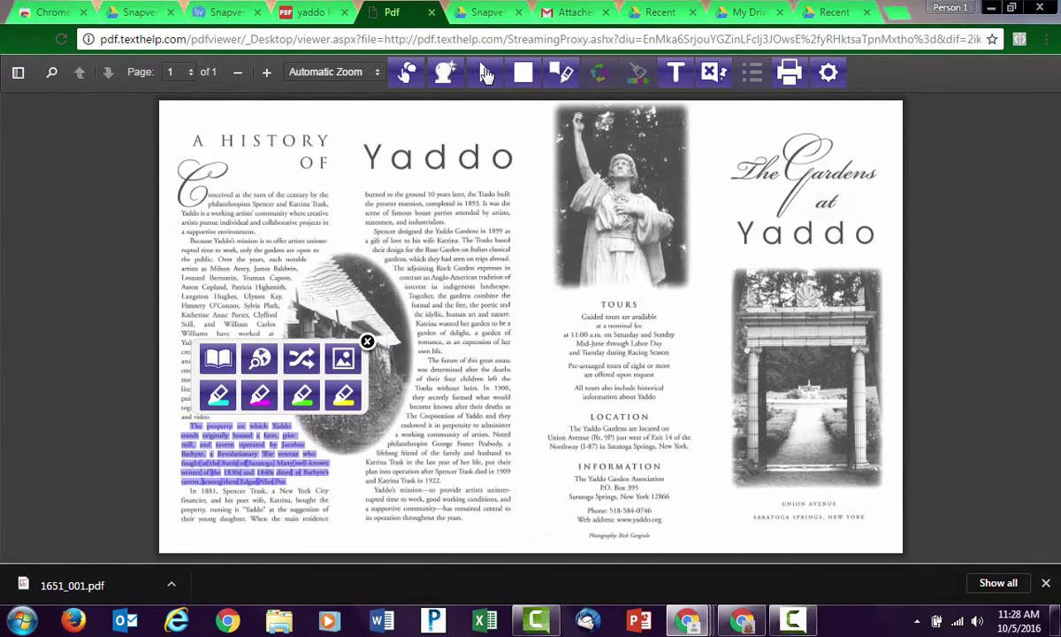
left_click(485, 74)
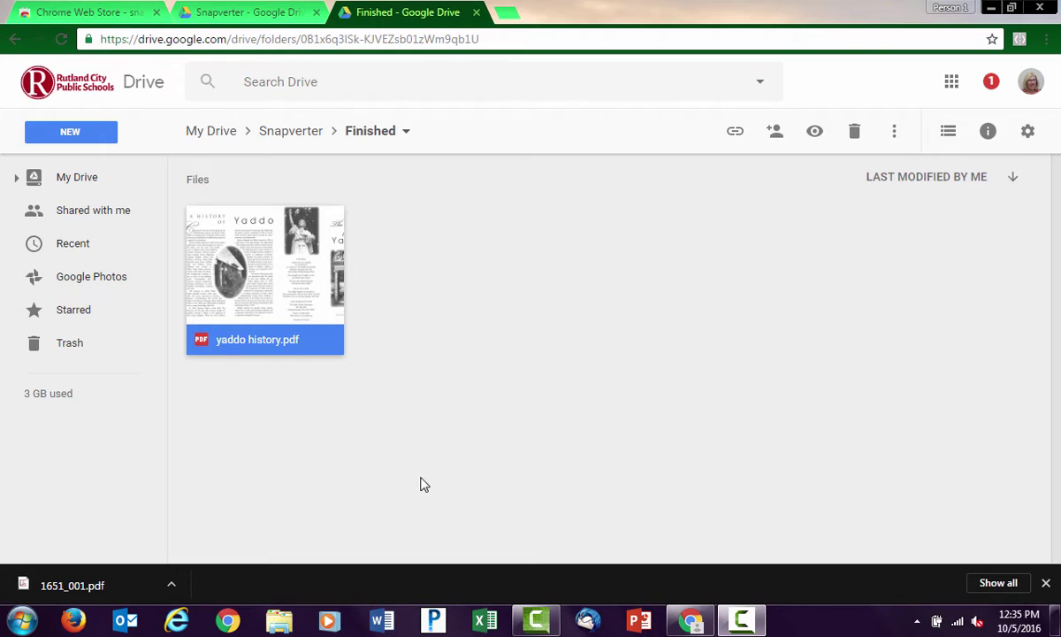
- Share yaddo history.pdf with the colleague found by name, granting Can view access, and send
right_click(311, 319)
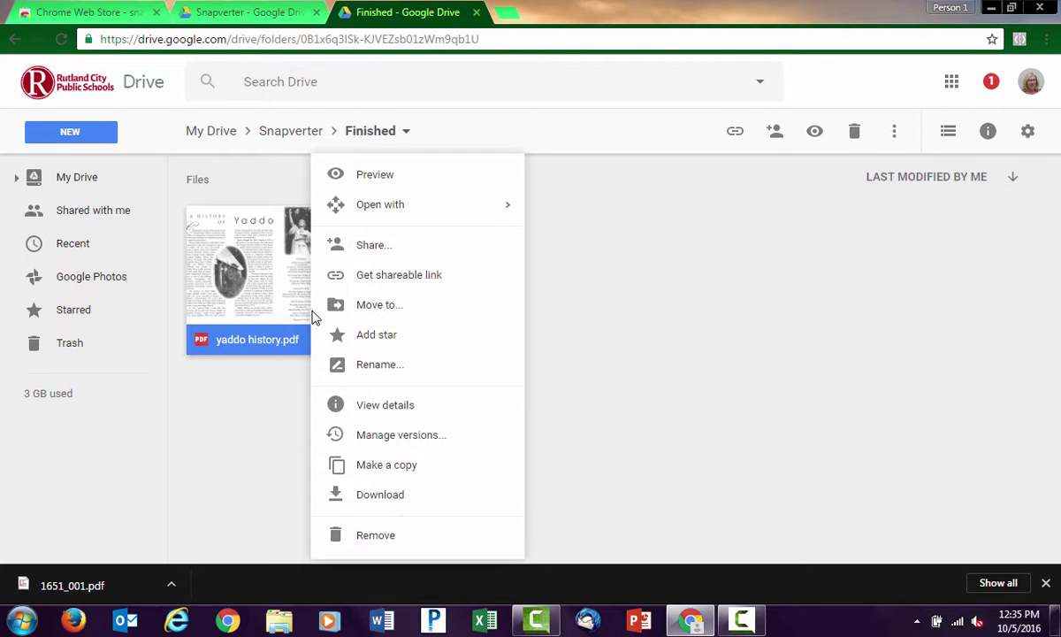
left_click(331, 249)
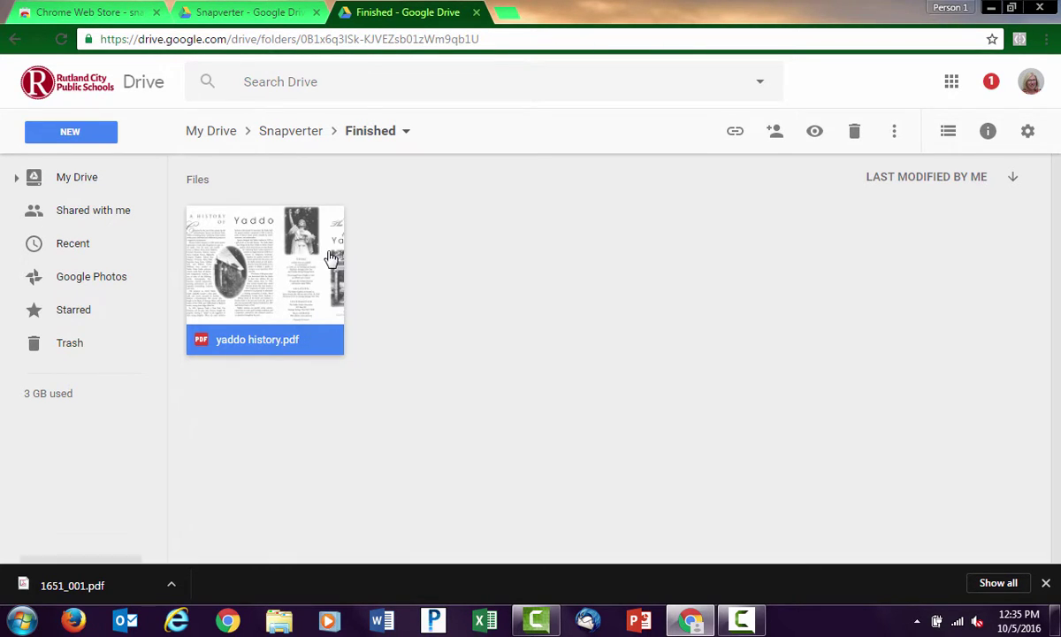
type("jack")
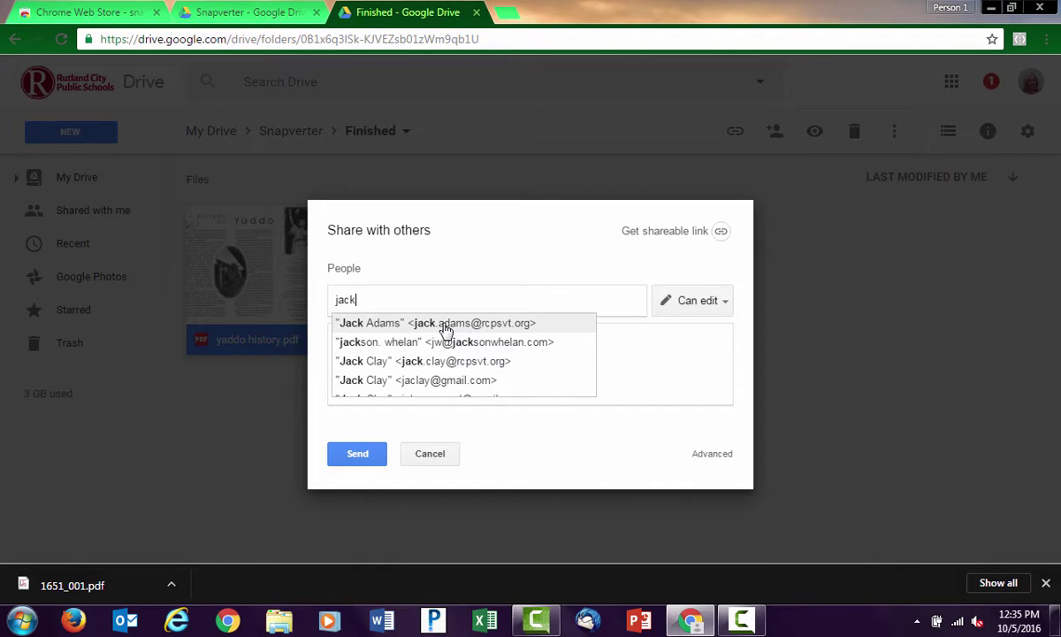
left_click(442, 324)
left_click(697, 300)
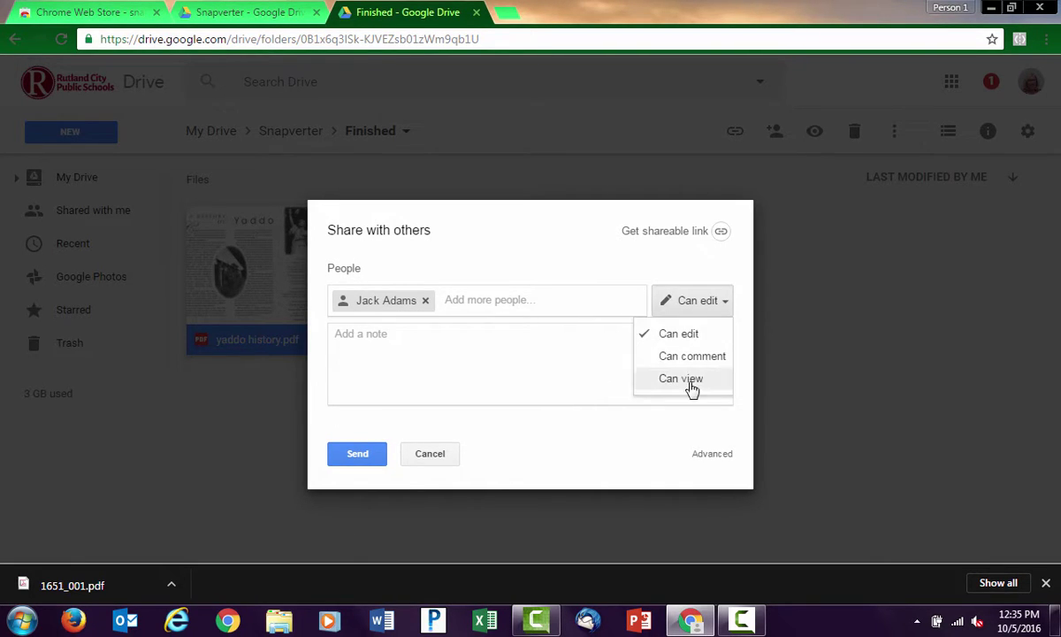
left_click(691, 385)
left_click(360, 455)
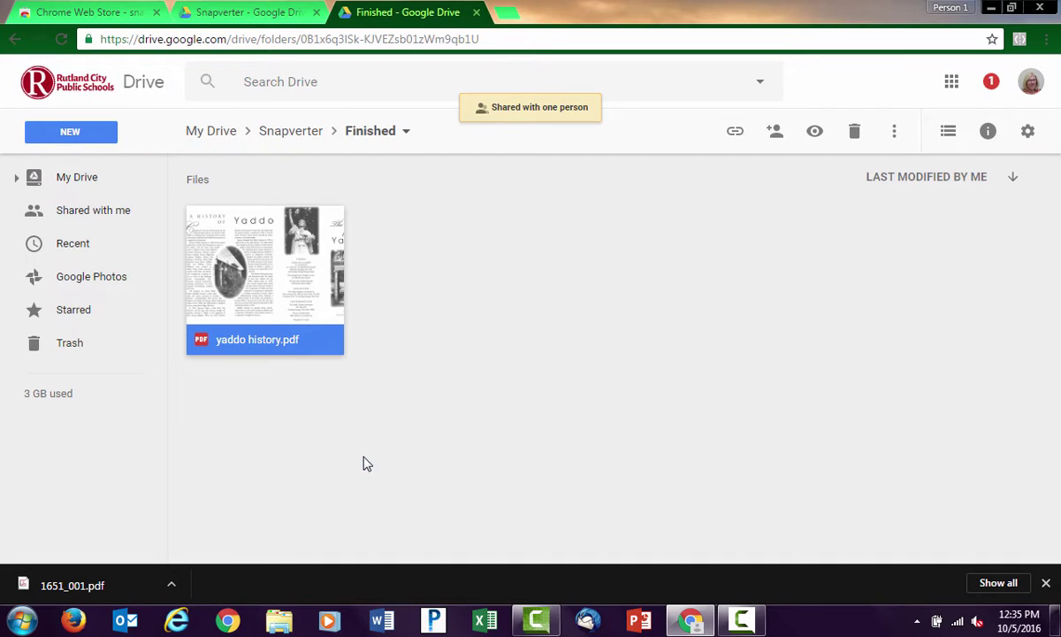